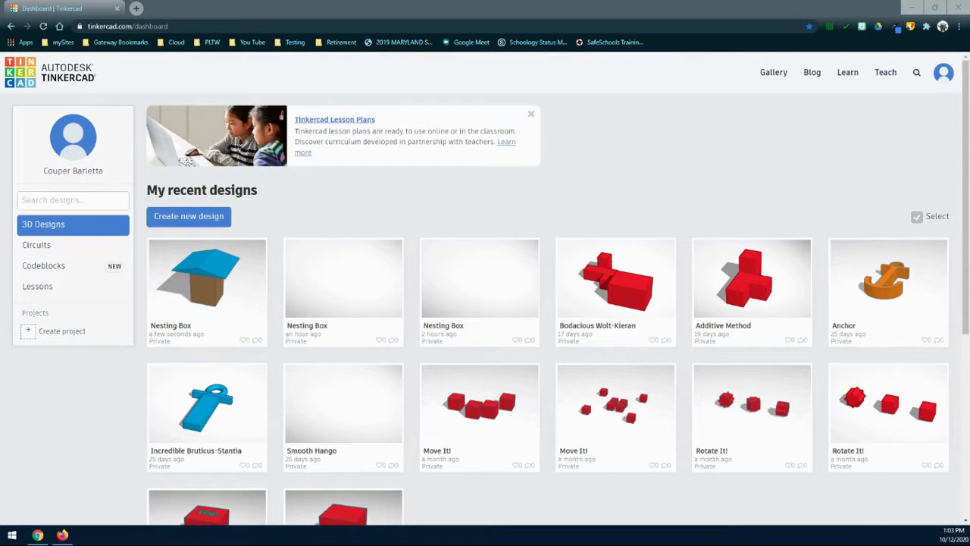
# Open the most recent Nesting Box design in the 3D editor.
pyautogui.click(194, 321)
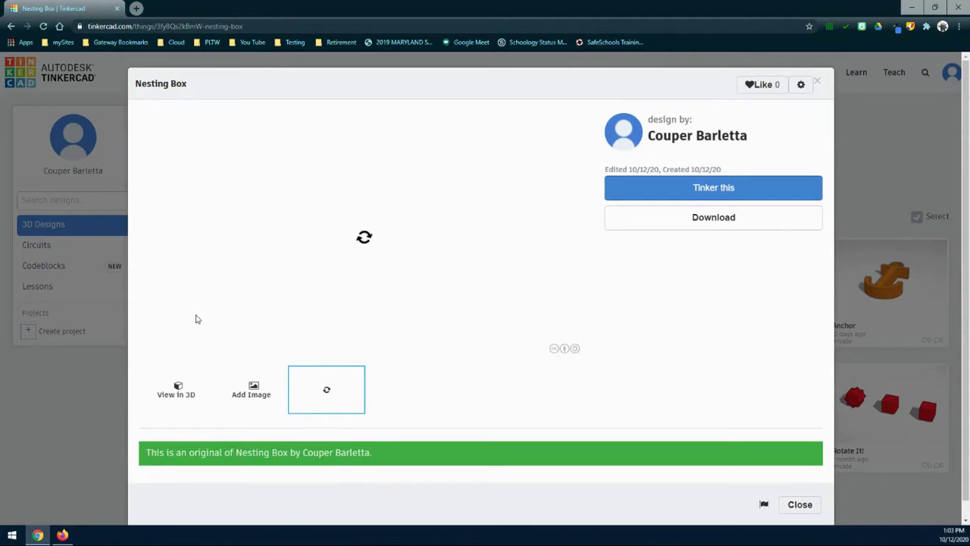
pyautogui.click(628, 192)
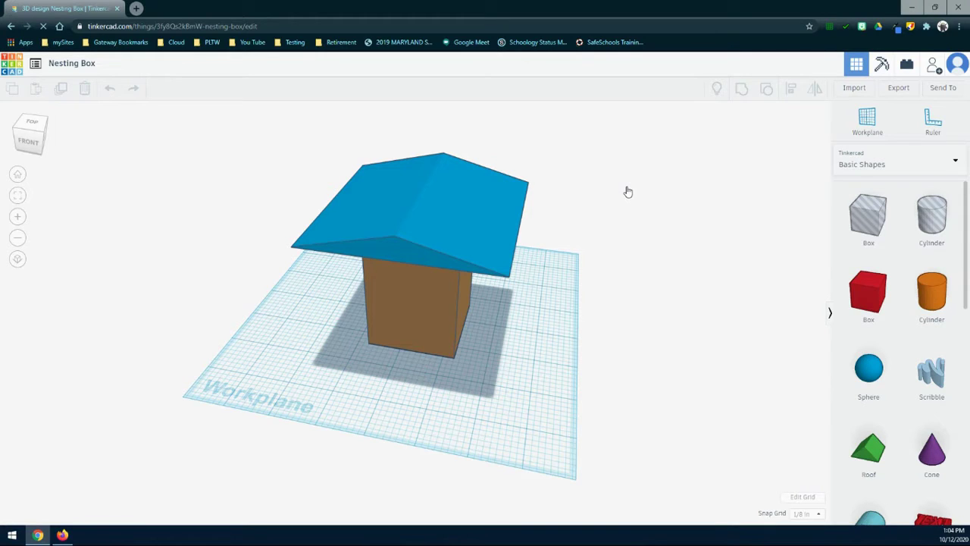
# Inspect the box from the front and angled views, then place a Cylinder hole beside it.
pyautogui.click(30, 143)
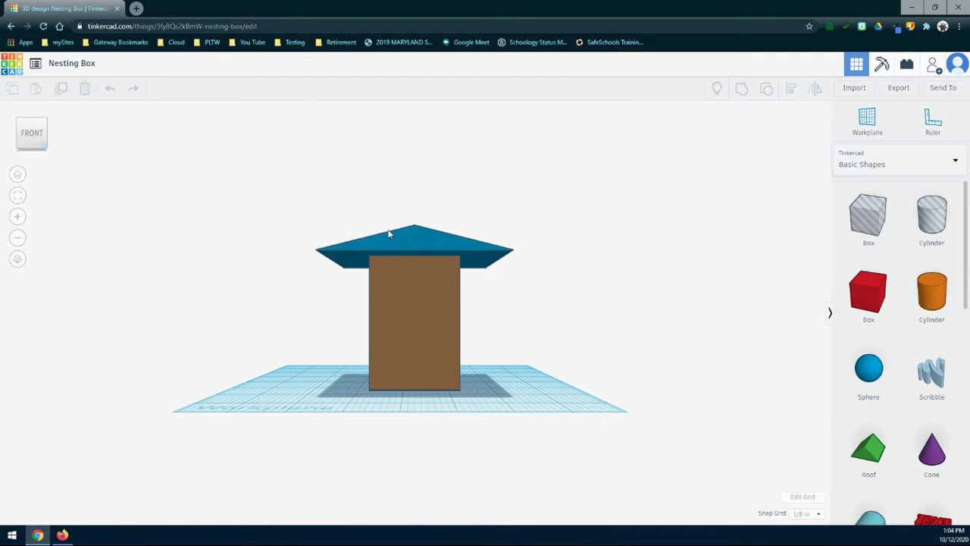
pyautogui.scroll(3, 426, 282)
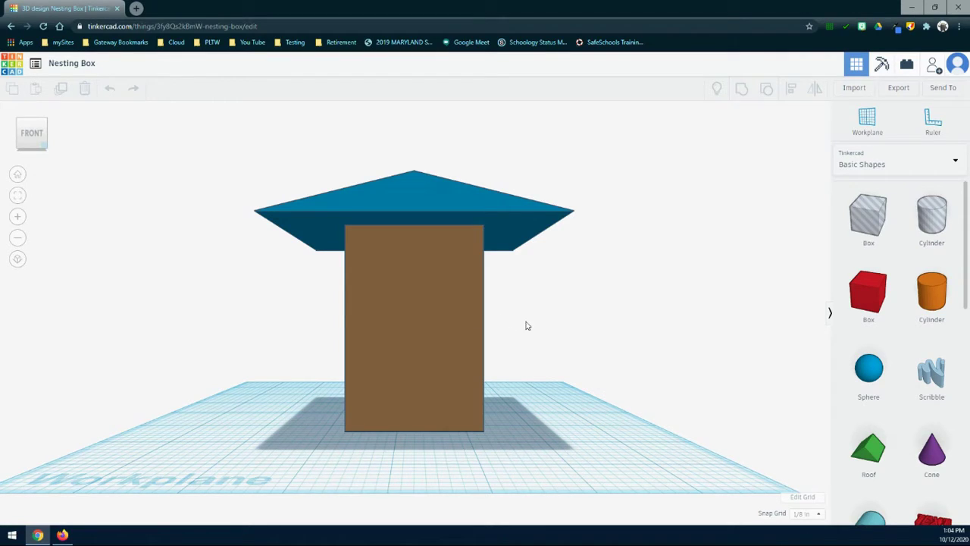
pyautogui.click(47, 122)
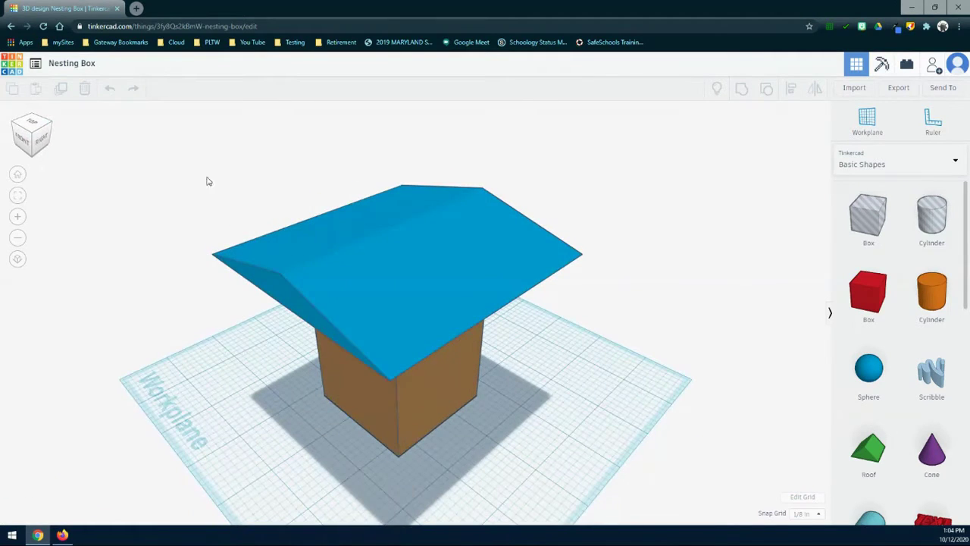
pyautogui.moveTo(552, 378); pyautogui.dragTo(560, 302, button='right')
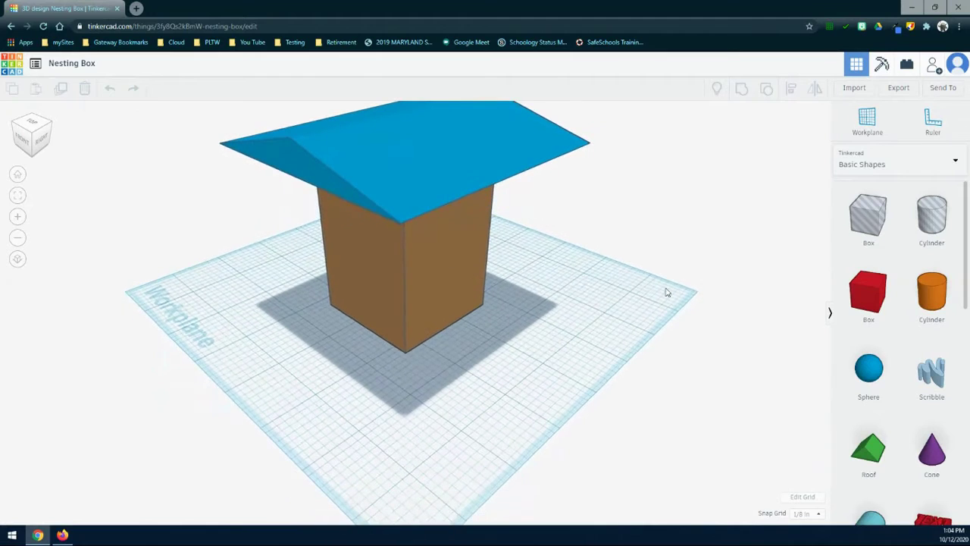
pyautogui.moveTo(927, 232); pyautogui.dragTo(441, 407)
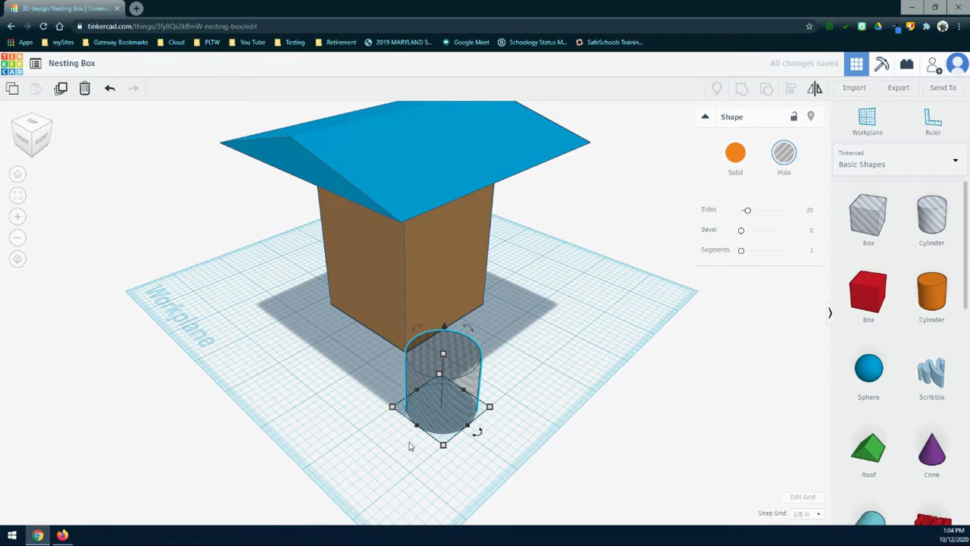
# Set the cylinder hole's width and length to 0.4 each.
pyautogui.moveTo(443, 446)
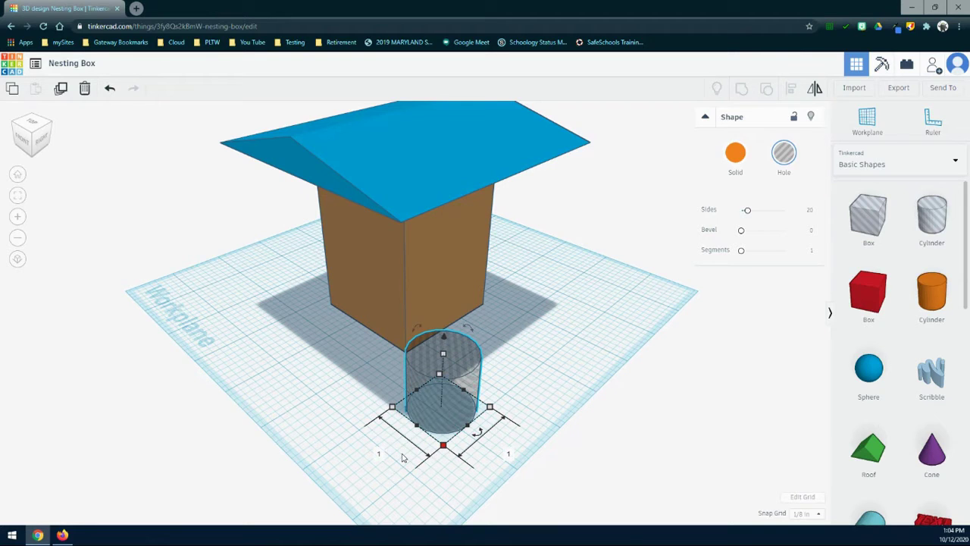
pyautogui.click(379, 454)
pyautogui.press('BackSpace')
pyautogui.press('Tab')
pyautogui.press('BackSpace')
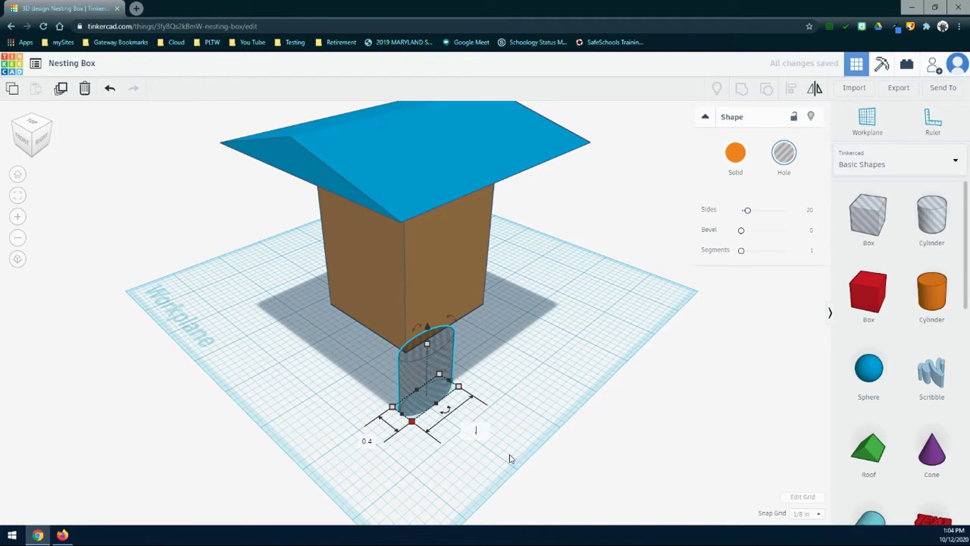
pyautogui.write('.4')
pyautogui.press('Return')
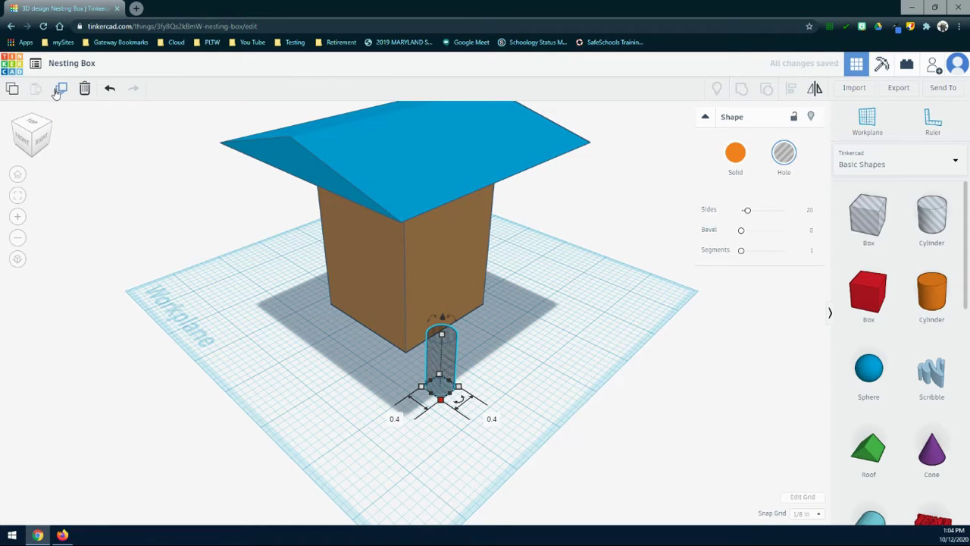
# Switch to the front view and reselect the cylinder hole.
pyautogui.click(17, 144)
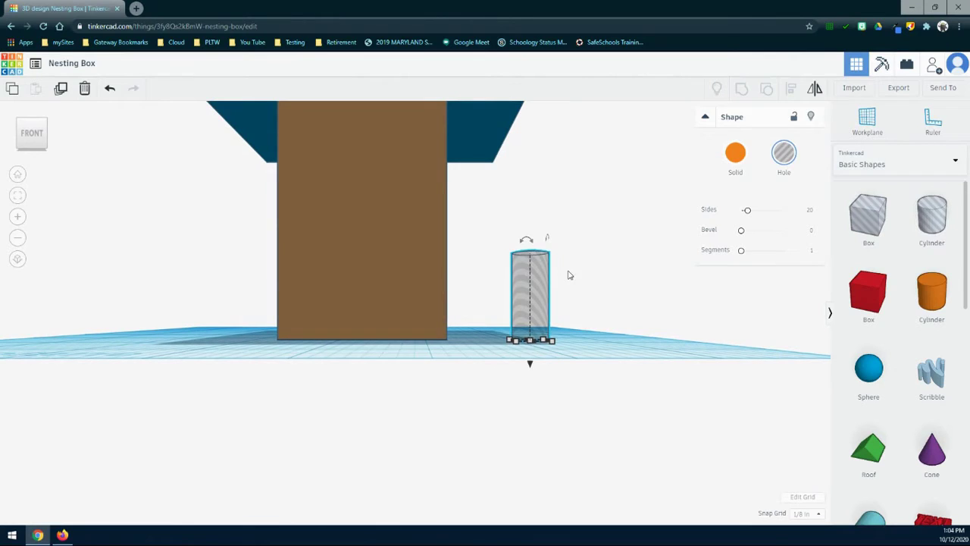
pyautogui.click(550, 271)
pyautogui.click(535, 263)
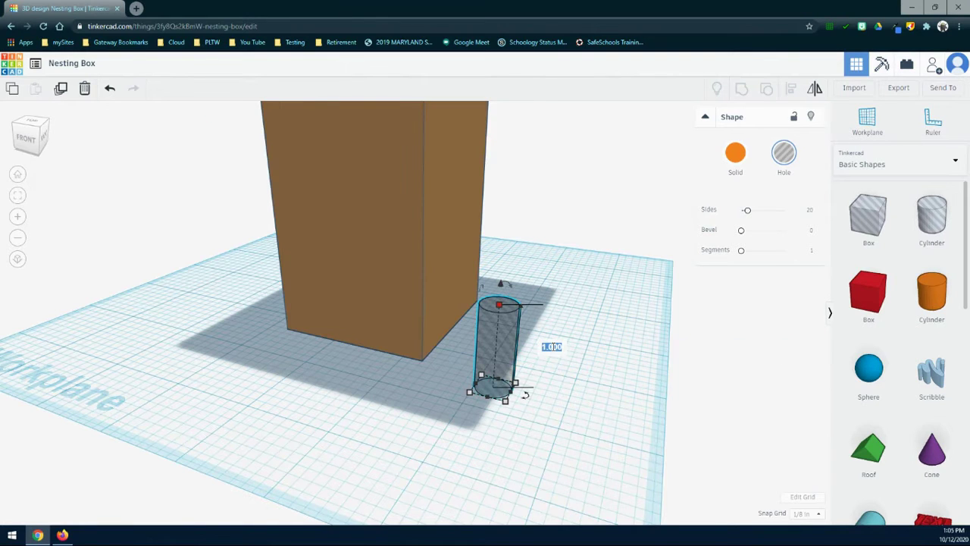
# Make the cylinder hole 4 tall and move it in front of the box.
pyautogui.write('4')
pyautogui.press('Return')
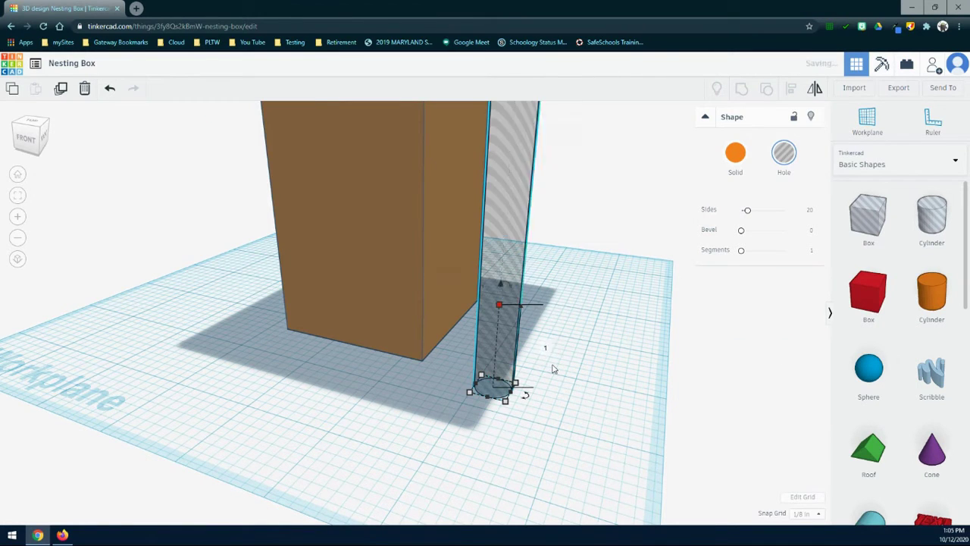
pyautogui.scroll(-3, 569, 336)
pyautogui.moveTo(568, 327); pyautogui.dragTo(457, 324, button='right')
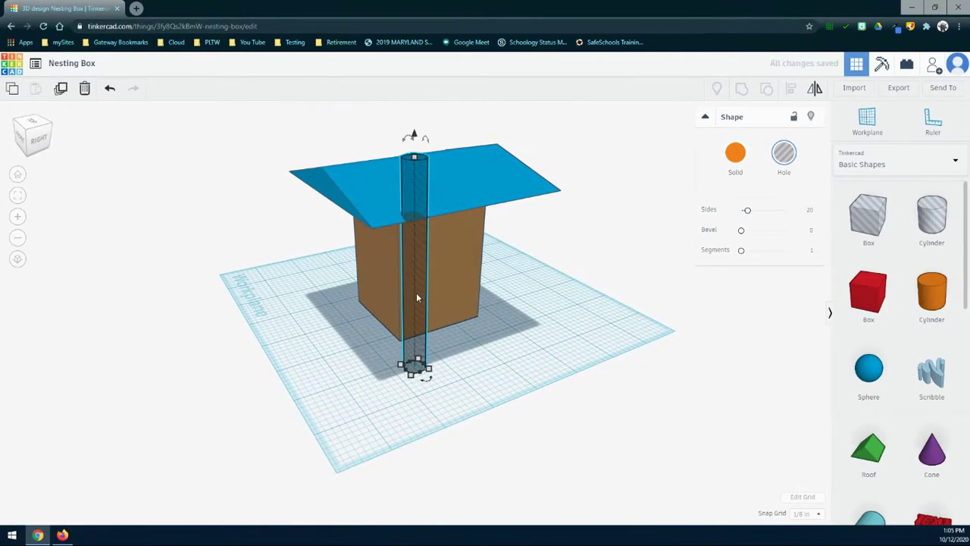
pyautogui.moveTo(417, 295); pyautogui.dragTo(470, 326)
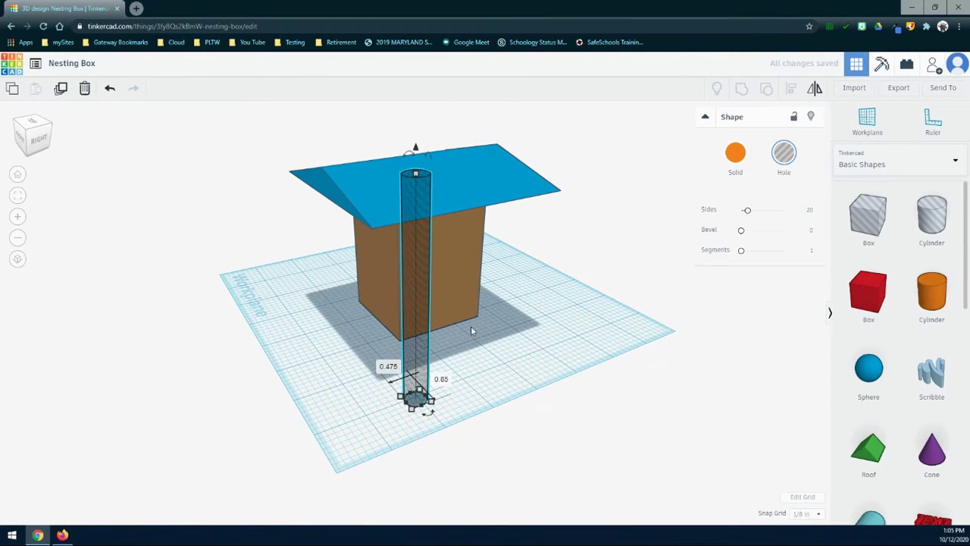
# From the right-side view, rotate the cylinder hole 90° to lie horizontally.
pyautogui.moveTo(349, 397); pyautogui.dragTo(457, 301, button='right')
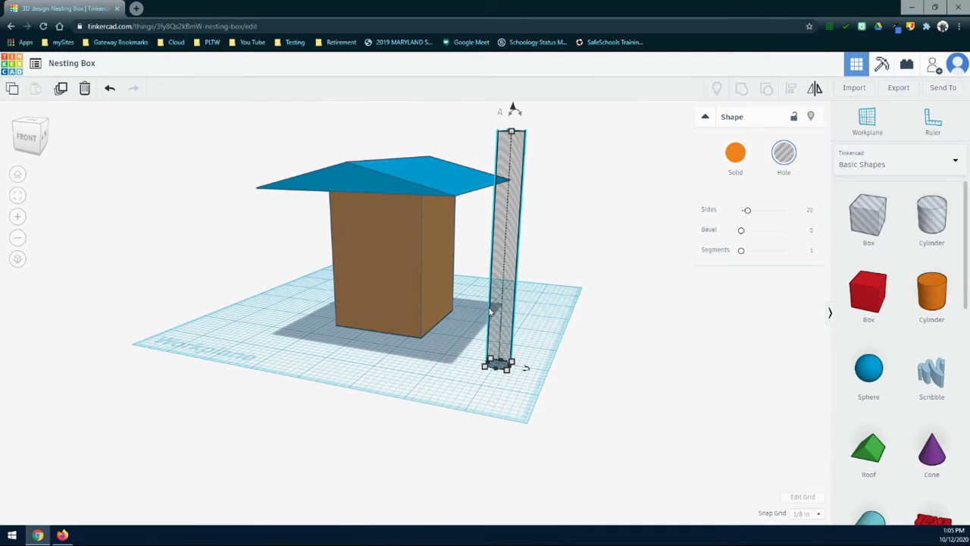
pyautogui.moveTo(557, 331); pyautogui.dragTo(410, 314, button='right')
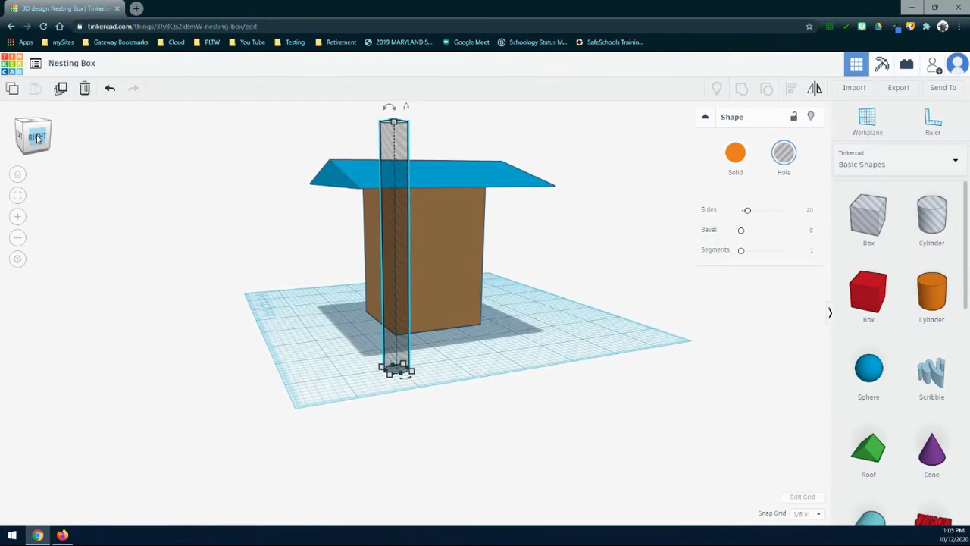
pyautogui.click(36, 138)
pyautogui.moveTo(266, 174); pyautogui.dragTo(256, 234, button='right')
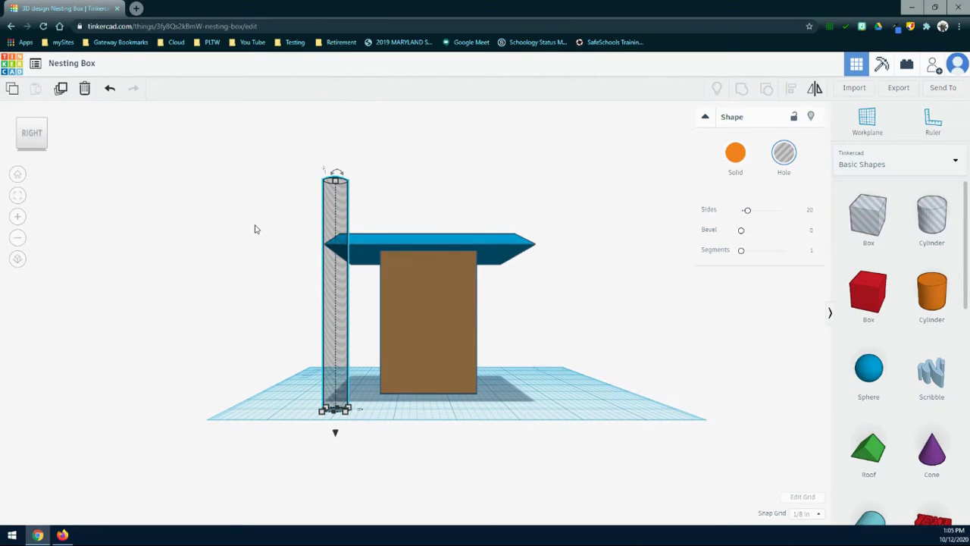
pyautogui.moveTo(336, 173); pyautogui.dragTo(422, 288)
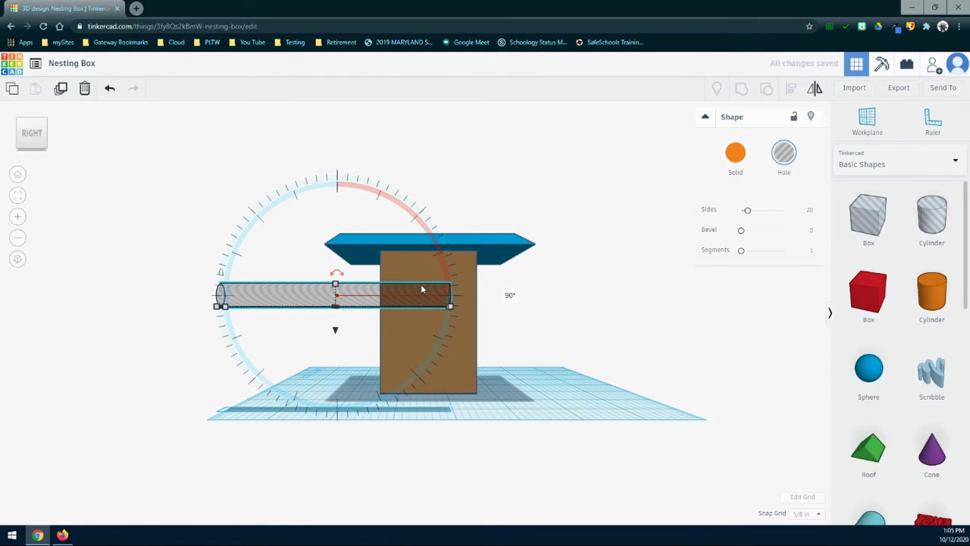
# Push the horizontal cylinder hole into the box's front wall just below the roof.
pyautogui.click(209, 210)
pyautogui.moveTo(150, 279); pyautogui.dragTo(347, 296, button='right')
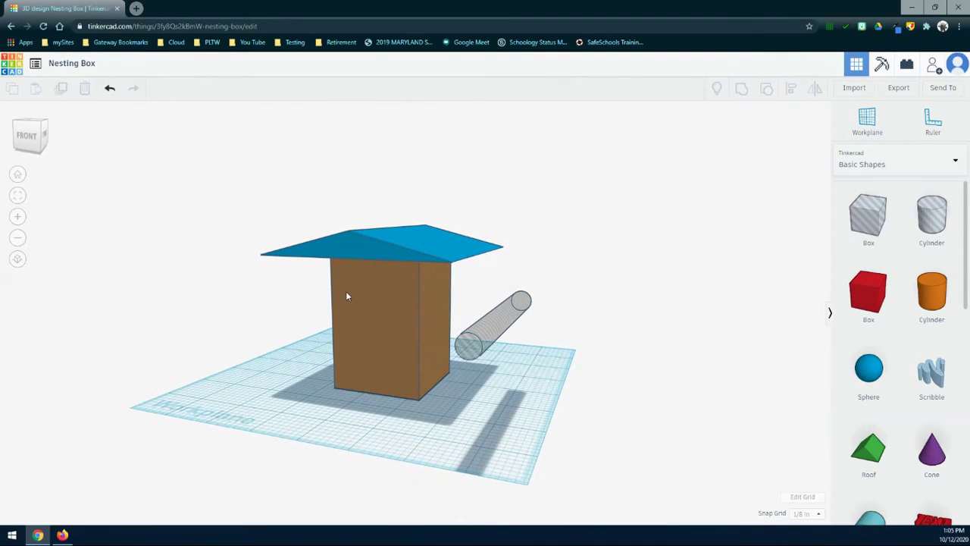
pyautogui.moveTo(464, 344); pyautogui.dragTo(356, 311)
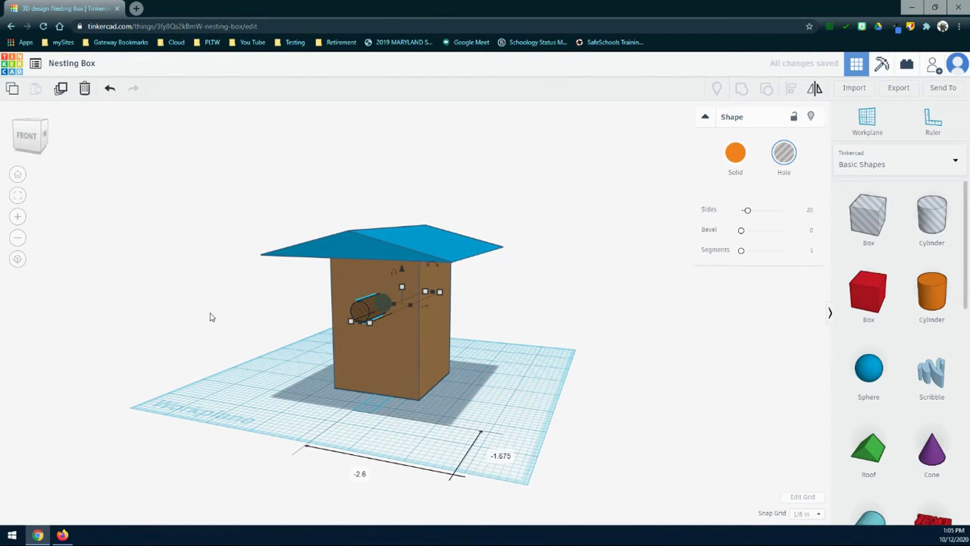
pyautogui.moveTo(180, 317); pyautogui.dragTo(223, 295, button='right')
# From the front view, zoom in and lift the cylinder hole higher in the wall.
pyautogui.click(36, 138)
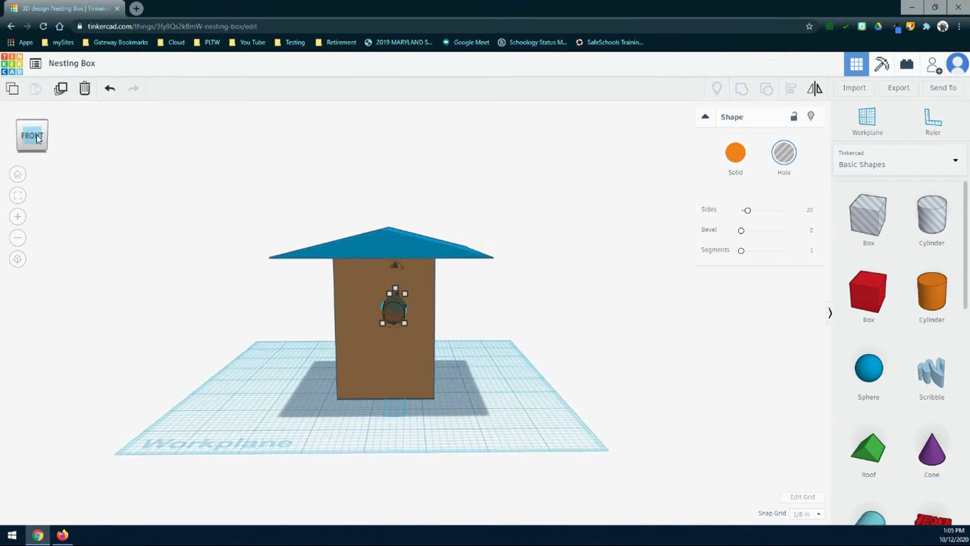
pyautogui.scroll(1, 505, 347)
pyautogui.scroll(1, 505, 346)
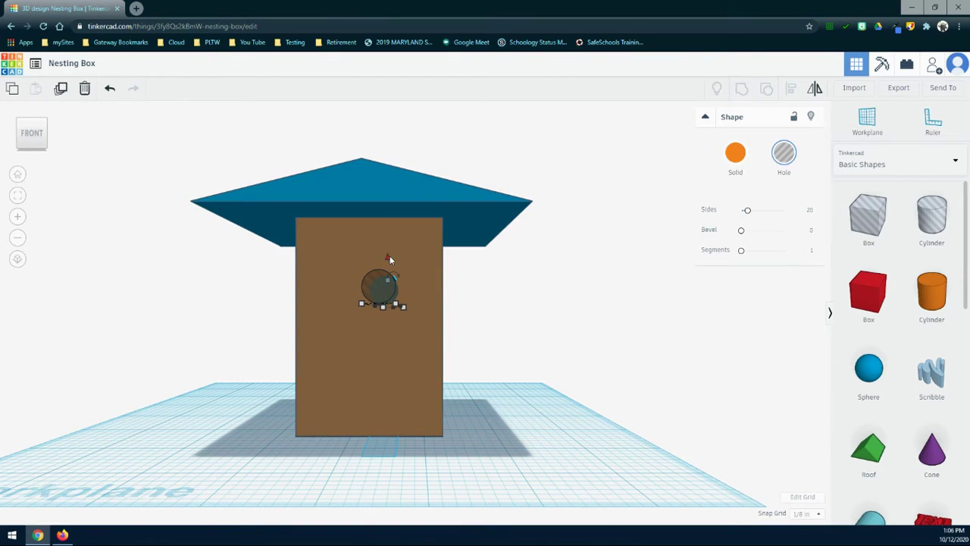
pyautogui.moveTo(388, 259)
pyautogui.mouseDown()
pyautogui.moveTo(390, 323)
pyautogui.moveTo(393, 250)
pyautogui.mouseUp()
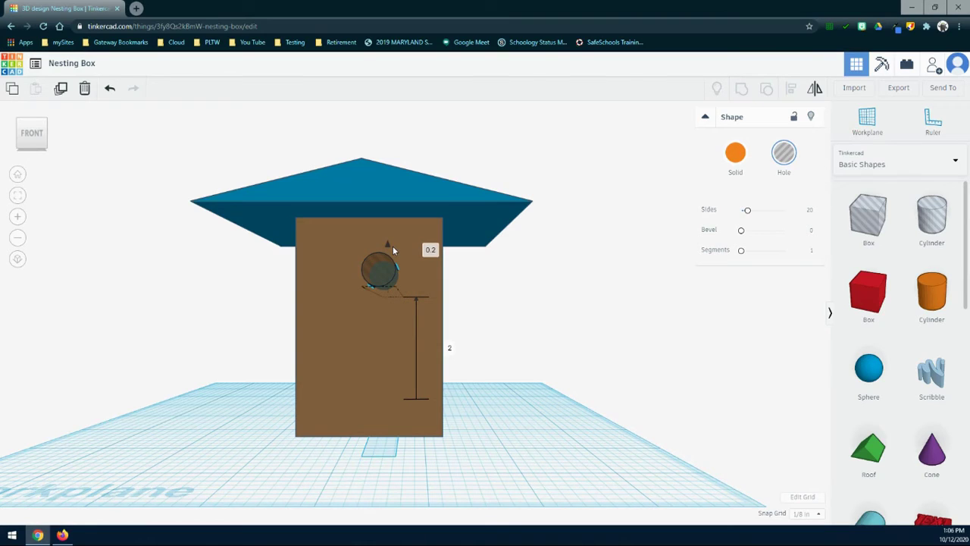
pyautogui.moveTo(392, 249); pyautogui.dragTo(393, 248)
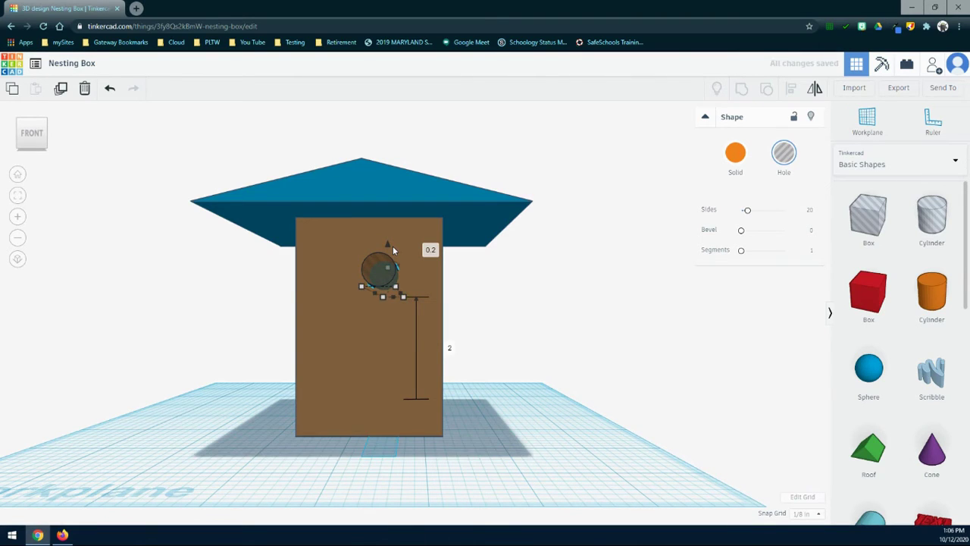
# Orbit to the right side and marquee-select both the box and the hole.
pyautogui.click(489, 288)
pyautogui.moveTo(489, 298); pyautogui.dragTo(384, 311, button='right')
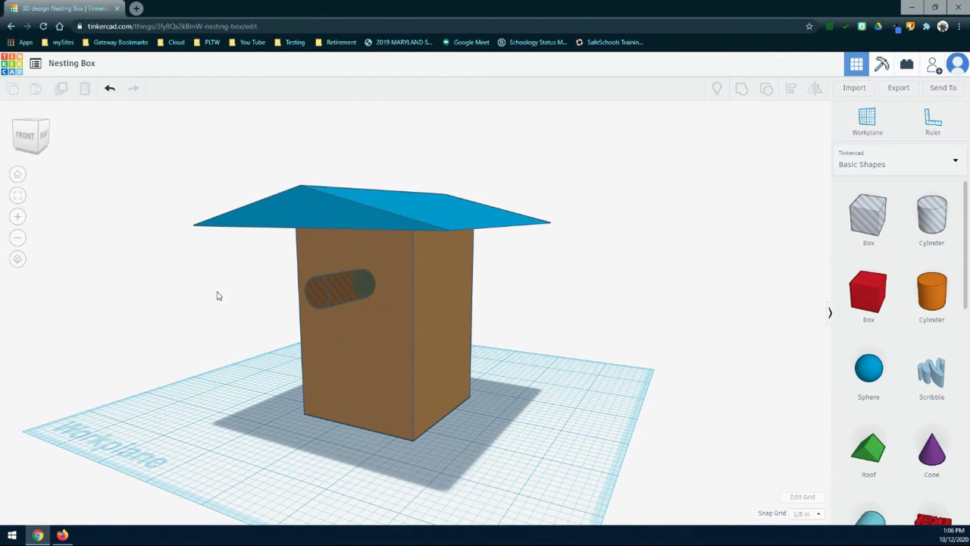
pyautogui.moveTo(159, 170); pyautogui.dragTo(574, 469)
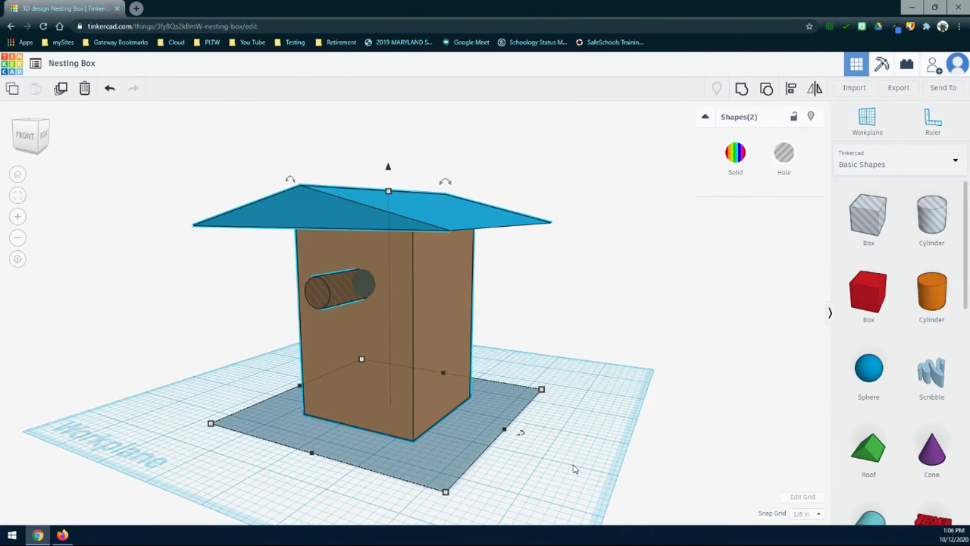
# Centre the hole horizontally on the box with the Align tool from the front view.
pyautogui.click(25, 136)
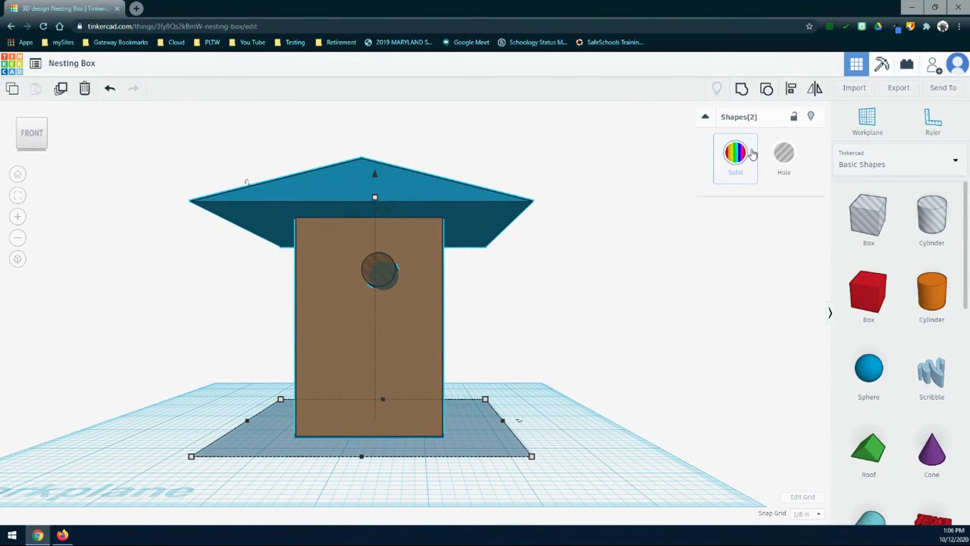
pyautogui.click(789, 89)
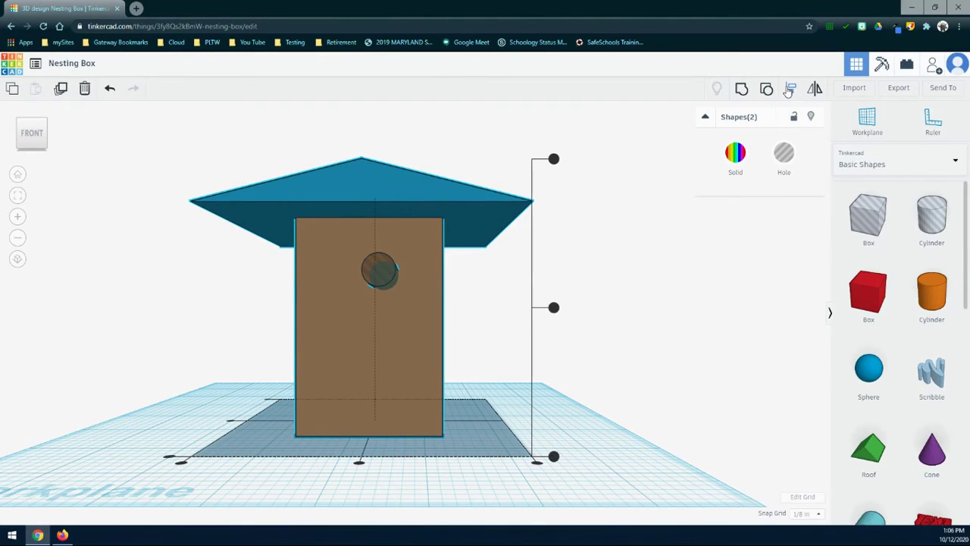
pyautogui.click(360, 463)
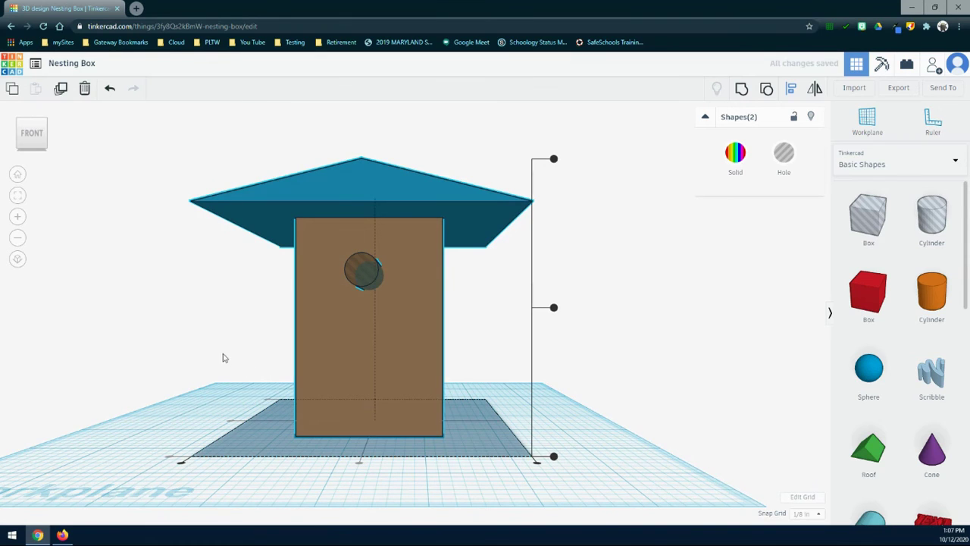
pyautogui.moveTo(197, 339); pyautogui.dragTo(205, 353, button='right')
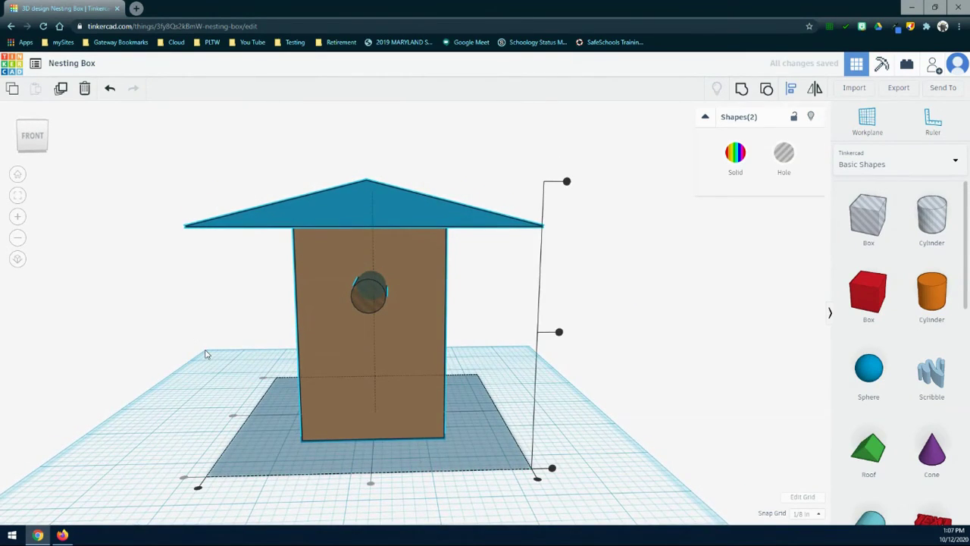
pyautogui.moveTo(574, 387); pyautogui.dragTo(309, 391, button='right')
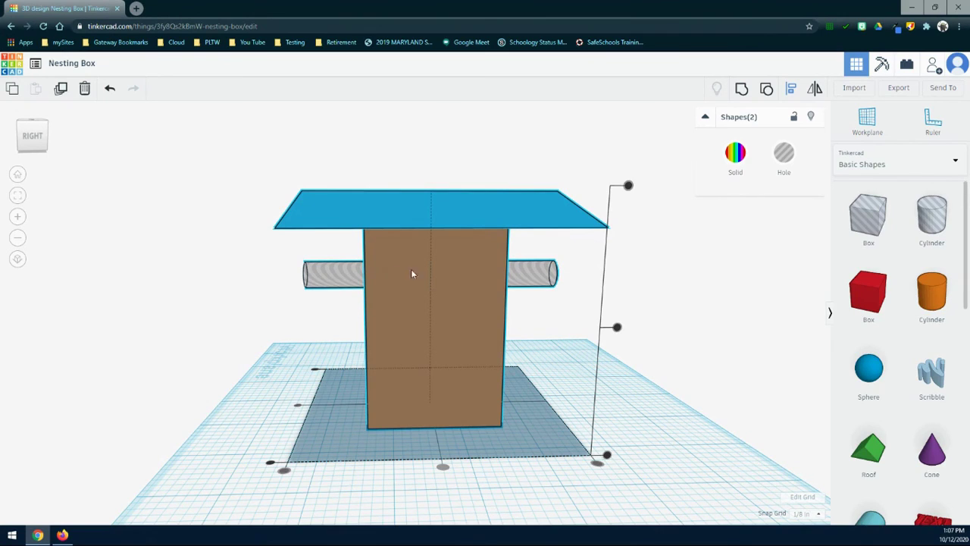
# Select the cylinder hole alone and nudge it right, then back left.
pyautogui.click(530, 277)
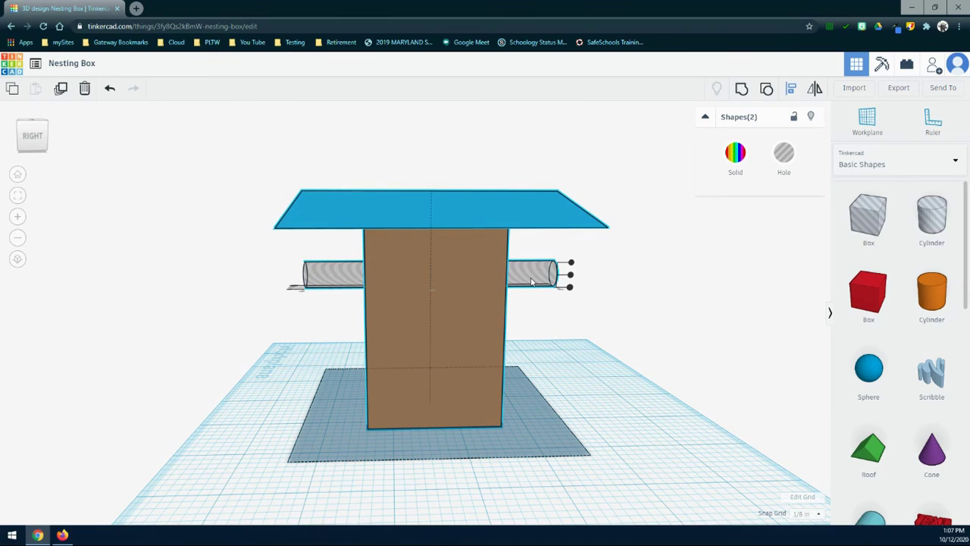
pyautogui.click(612, 308)
pyautogui.click(521, 280)
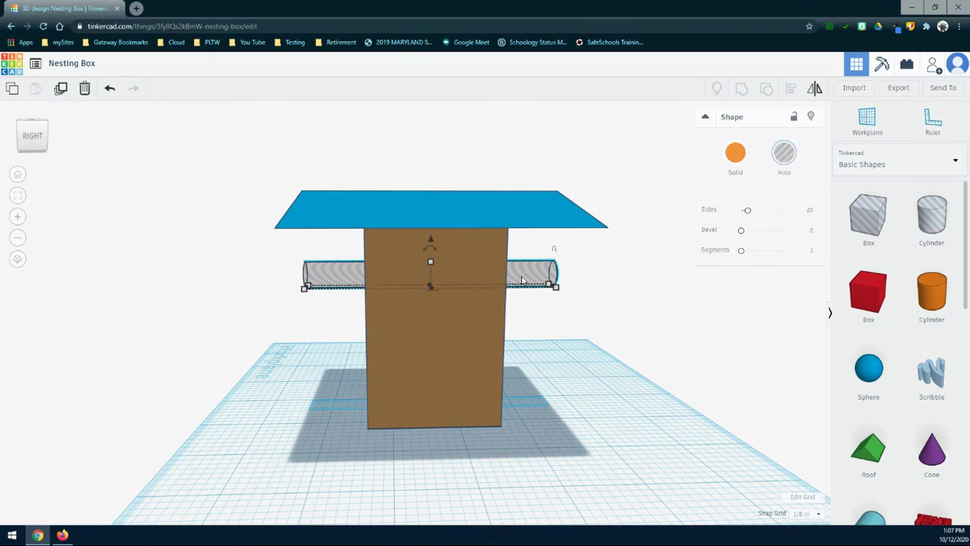
pyautogui.press('Right')
pyautogui.press('Right')
pyautogui.press('Right')
pyautogui.press('Left')
pyautogui.press('Left')
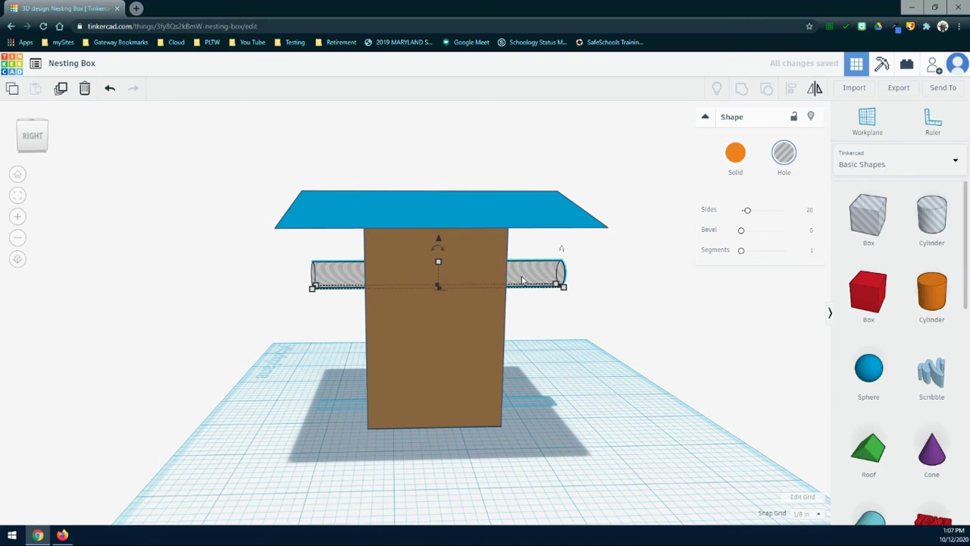
# Orbit back to the front and marquee-select both the box and the hole.
pyautogui.moveTo(278, 345); pyautogui.dragTo(513, 345, button='right')
pyautogui.scroll(-5, 513, 345)
pyautogui.moveTo(194, 177); pyautogui.dragTo(556, 438)
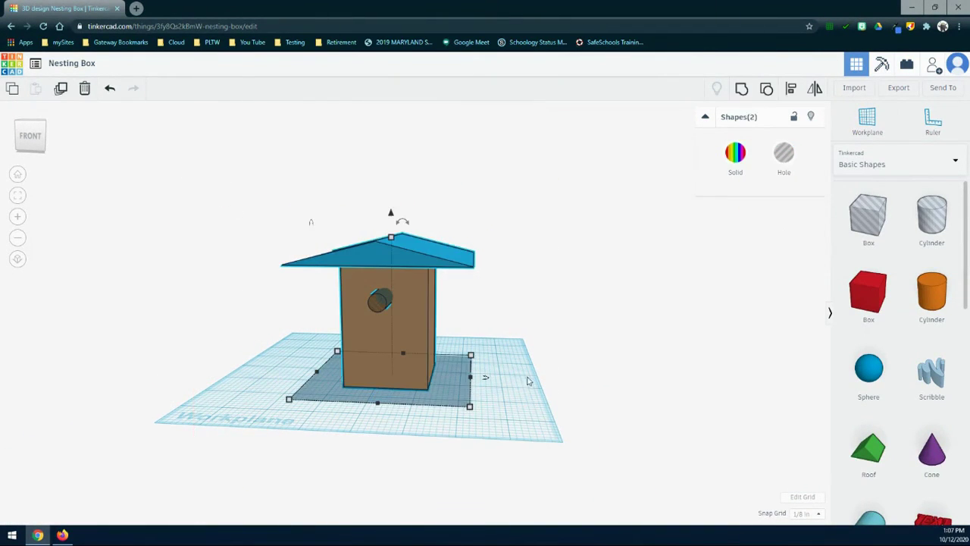
pyautogui.click(742, 89)
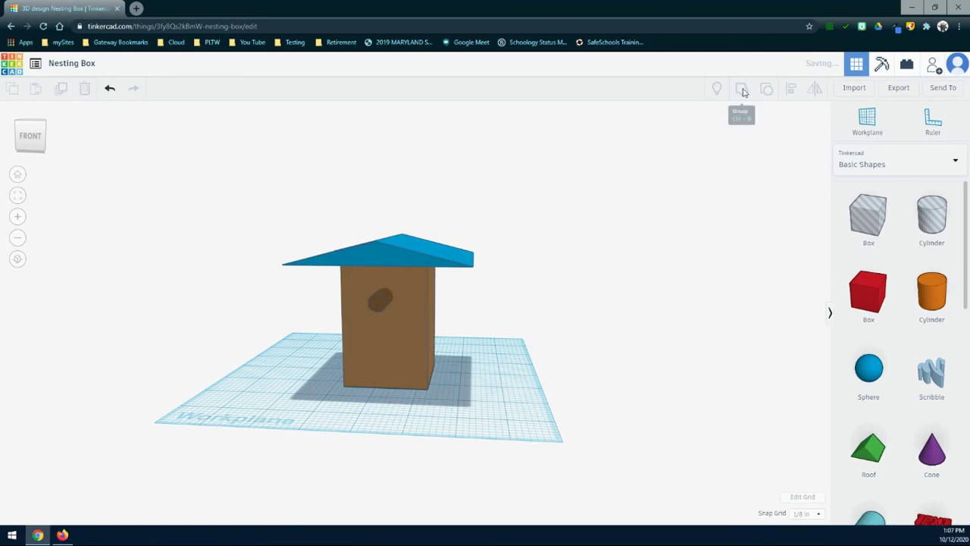
pyautogui.click(30, 136)
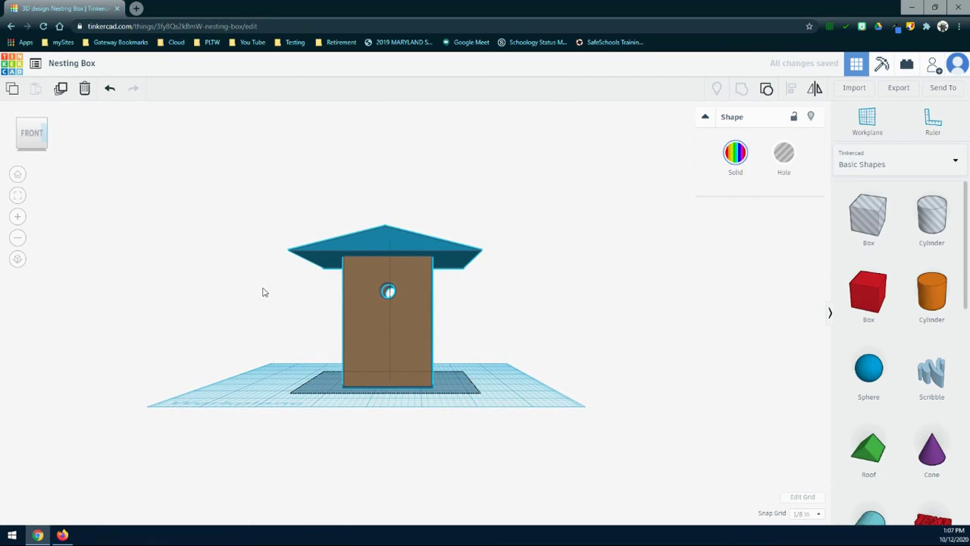
pyautogui.scroll(3, 296, 298)
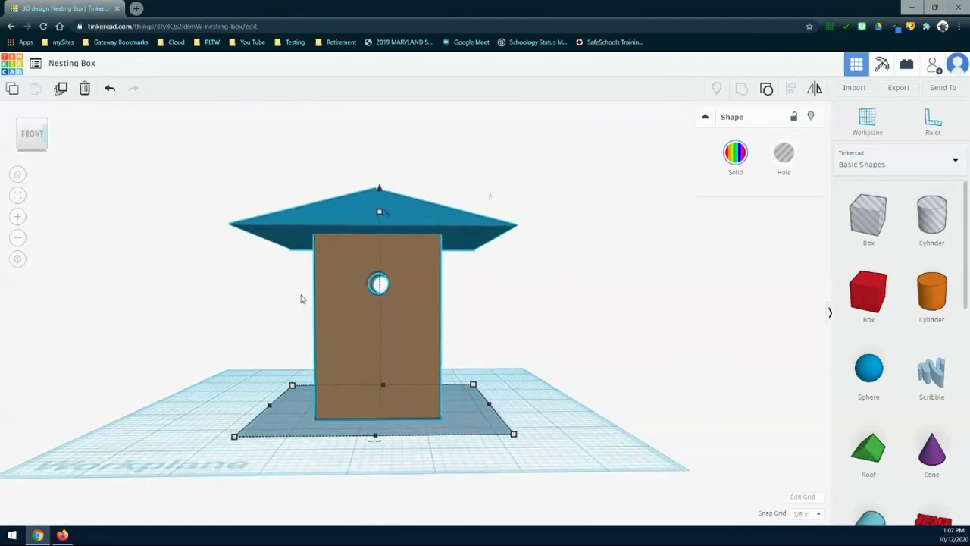
pyautogui.scroll(2, 360, 276)
pyautogui.moveTo(554, 301); pyautogui.dragTo(334, 339, button='right')
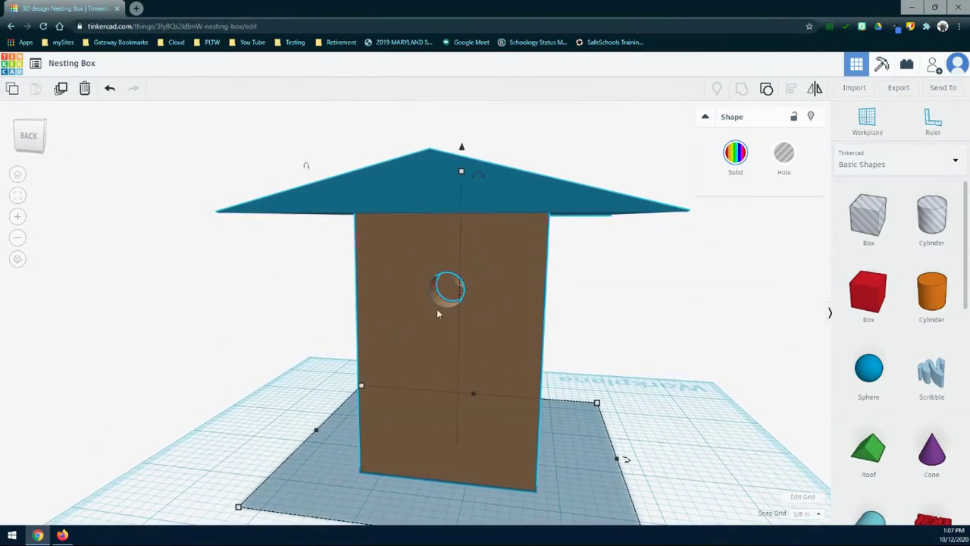